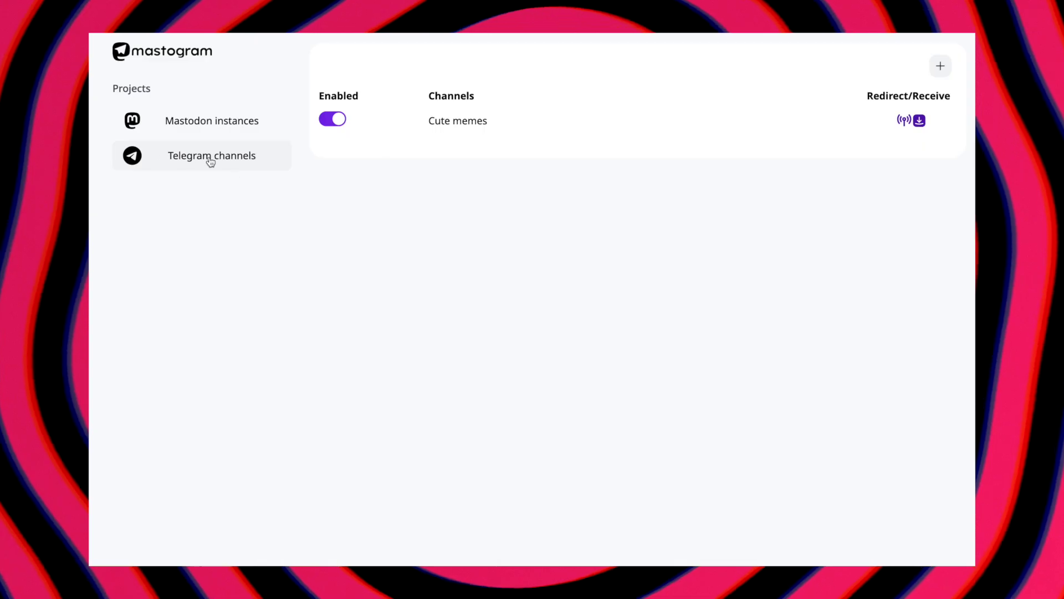
# Step: Untick Forward reposts for the dindon.one DailyMemes instance and save its bridge settings
pyautogui.click(228, 123)
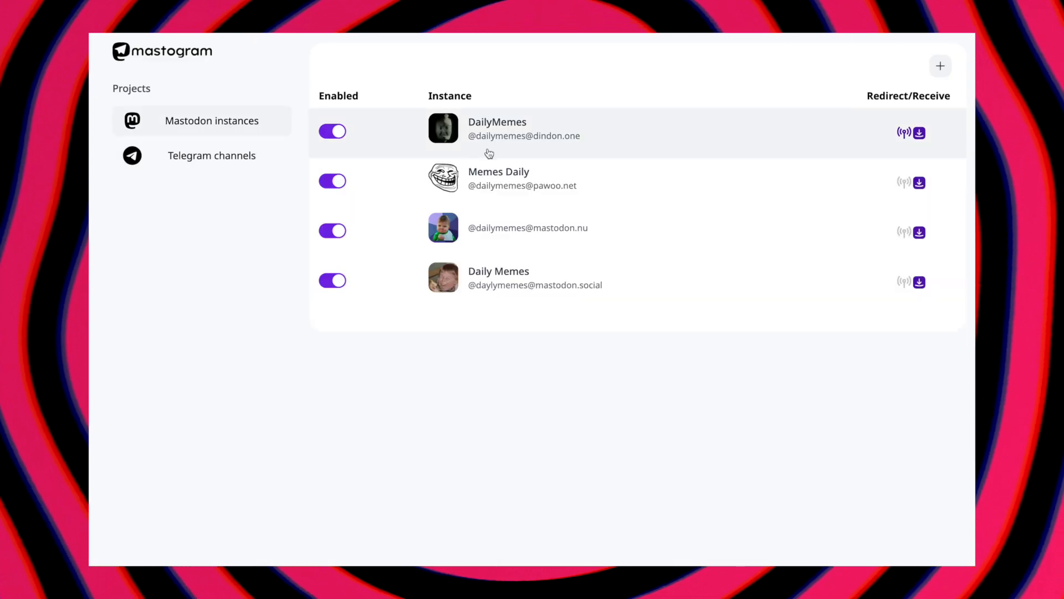
pyautogui.click(603, 132)
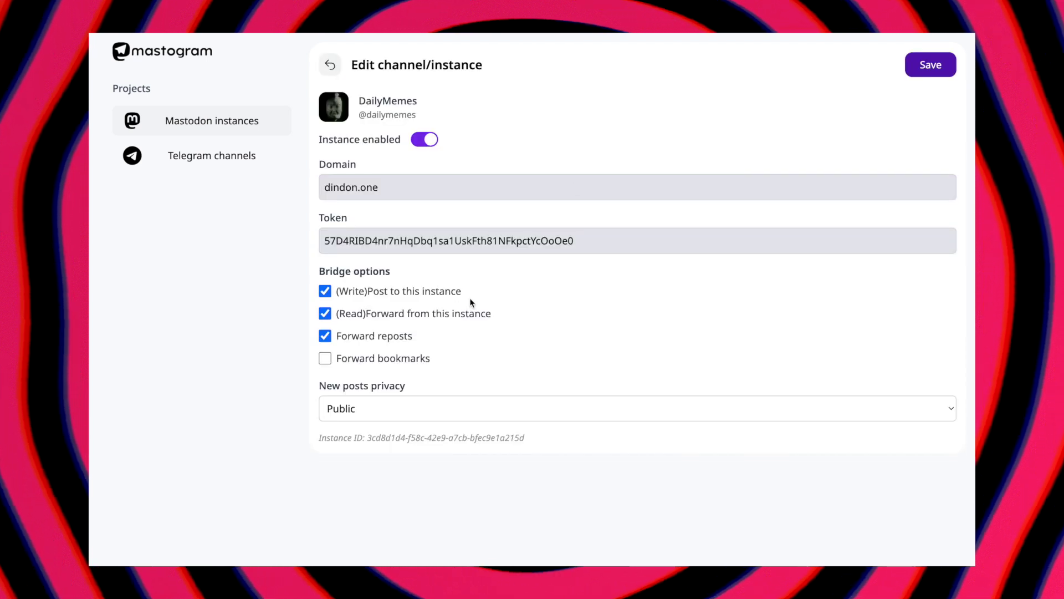
pyautogui.moveTo(508, 322); pyautogui.dragTo(325, 316)
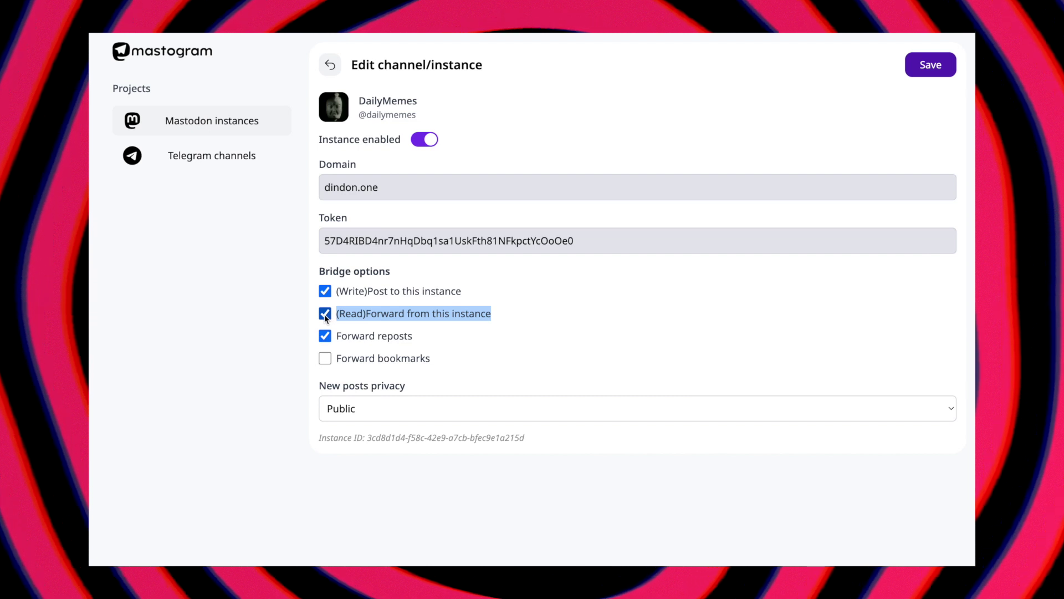
pyautogui.moveTo(492, 312); pyautogui.dragTo(323, 297)
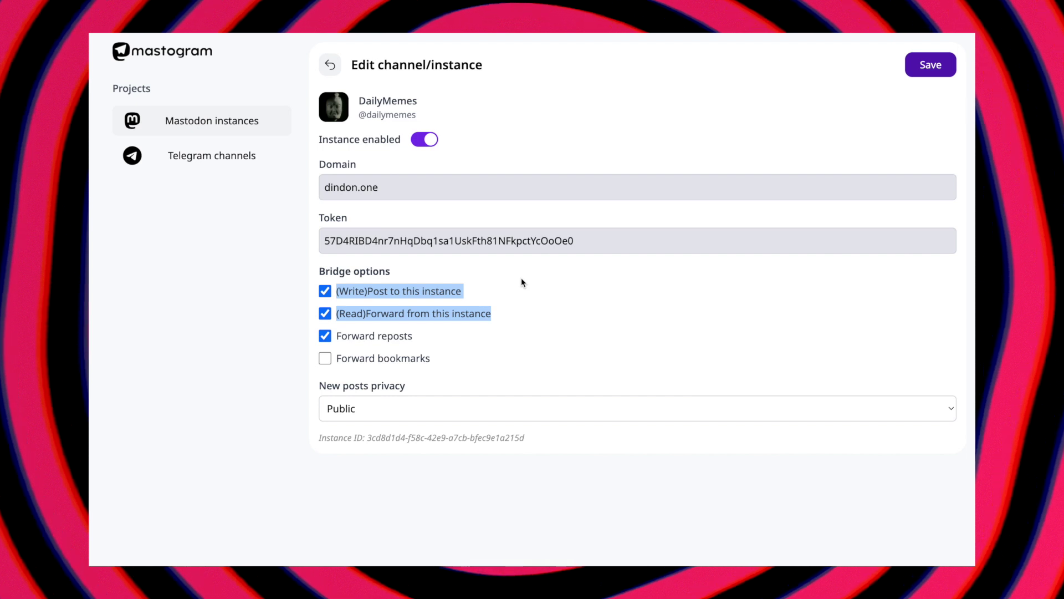
pyautogui.moveTo(335, 313); pyautogui.dragTo(331, 344)
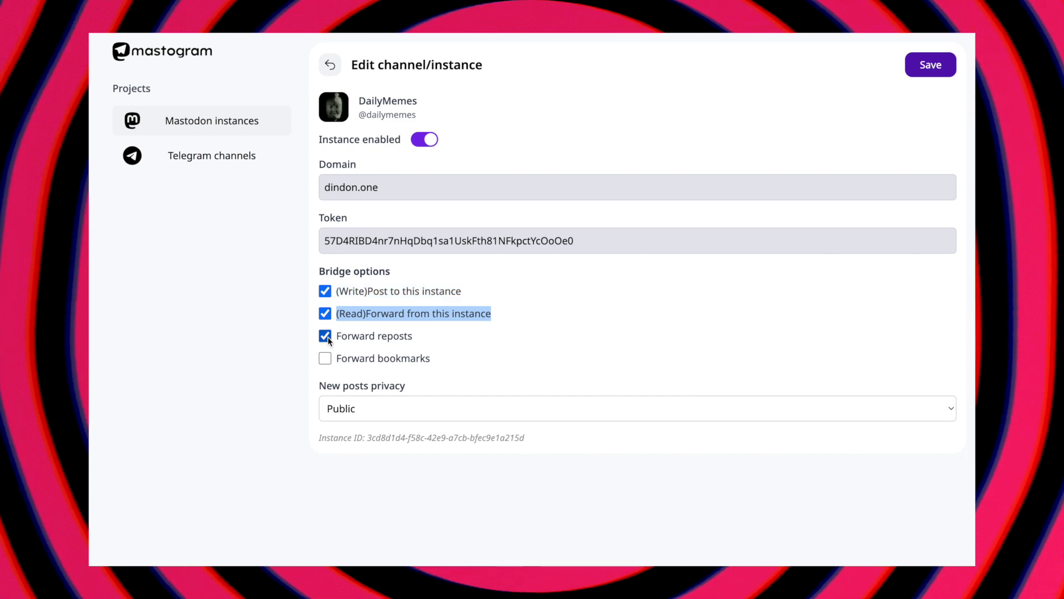
pyautogui.click(327, 338)
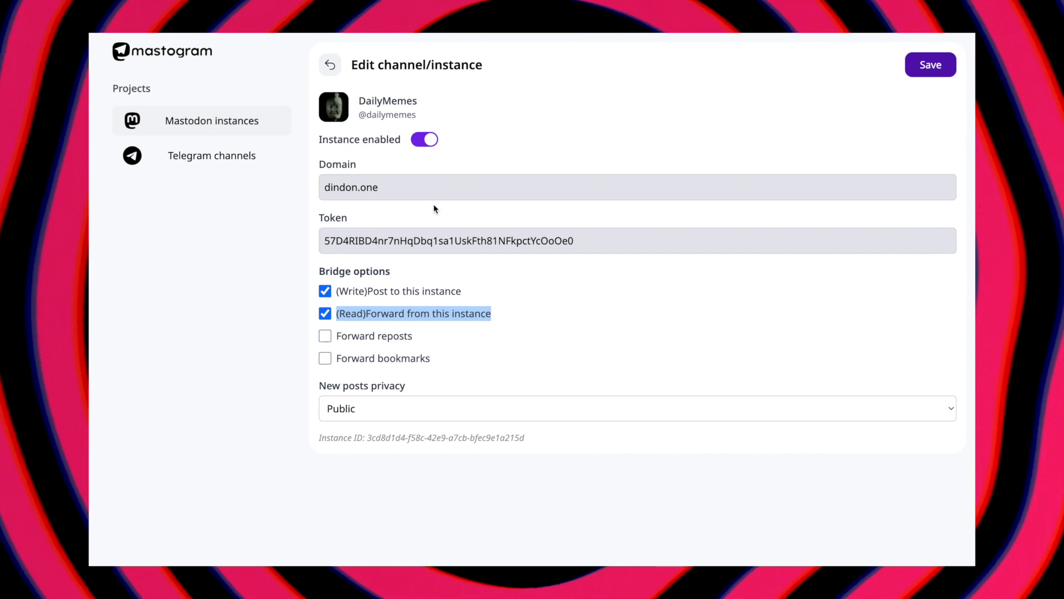
pyautogui.click(927, 66)
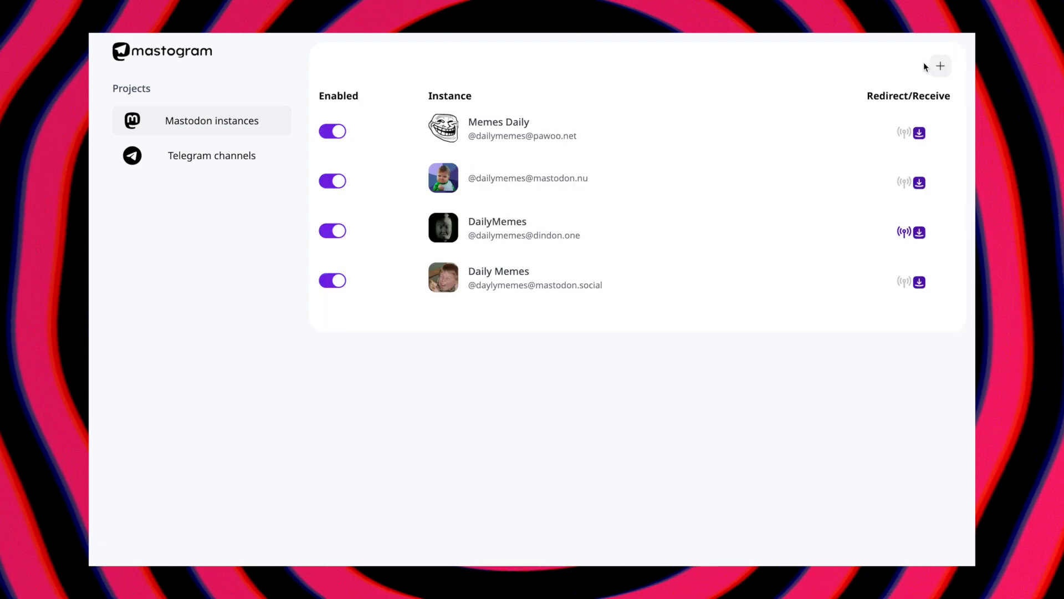
pyautogui.click(195, 156)
pyautogui.click(502, 128)
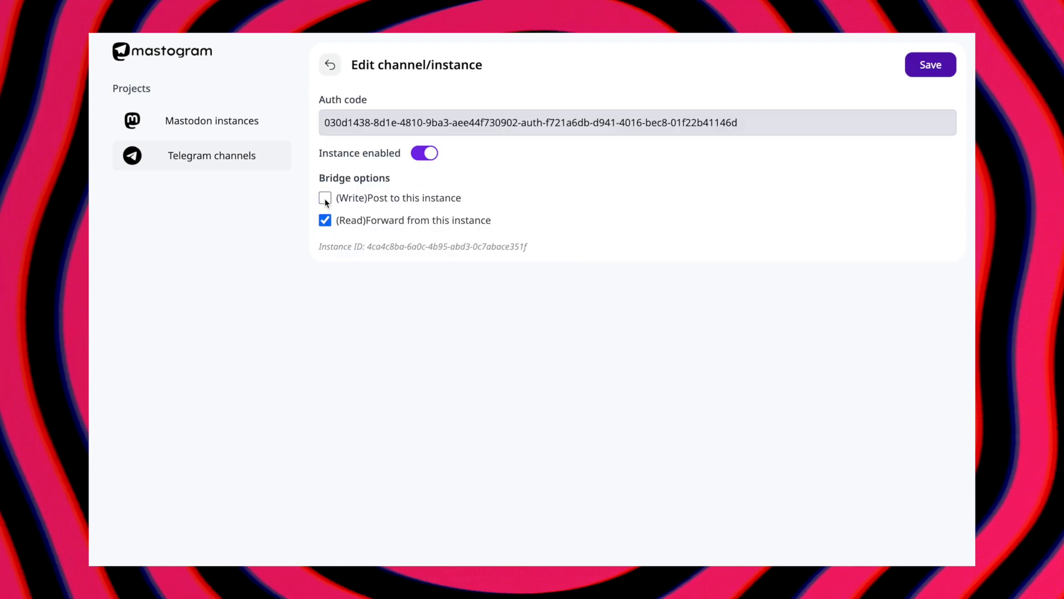
pyautogui.click(928, 70)
pyautogui.click(212, 126)
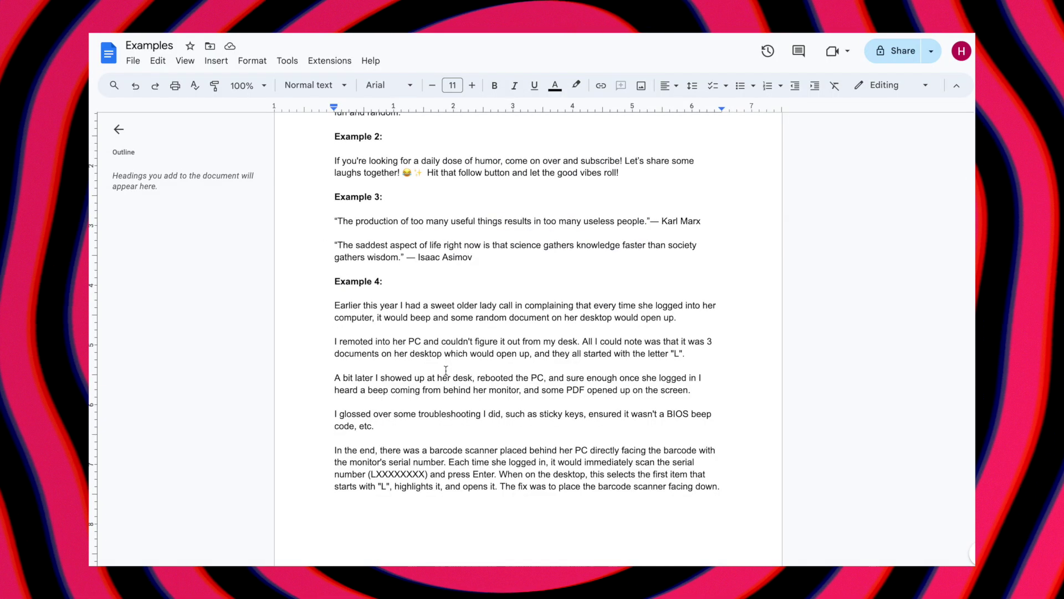
# Step: Post the Karl Marx photo to Cute memes, captioned with his quote about useless things
pyautogui.scroll(2, 465, 337)
pyautogui.moveTo(708, 285); pyautogui.dragTo(264, 281)
pyautogui.press('super+c')
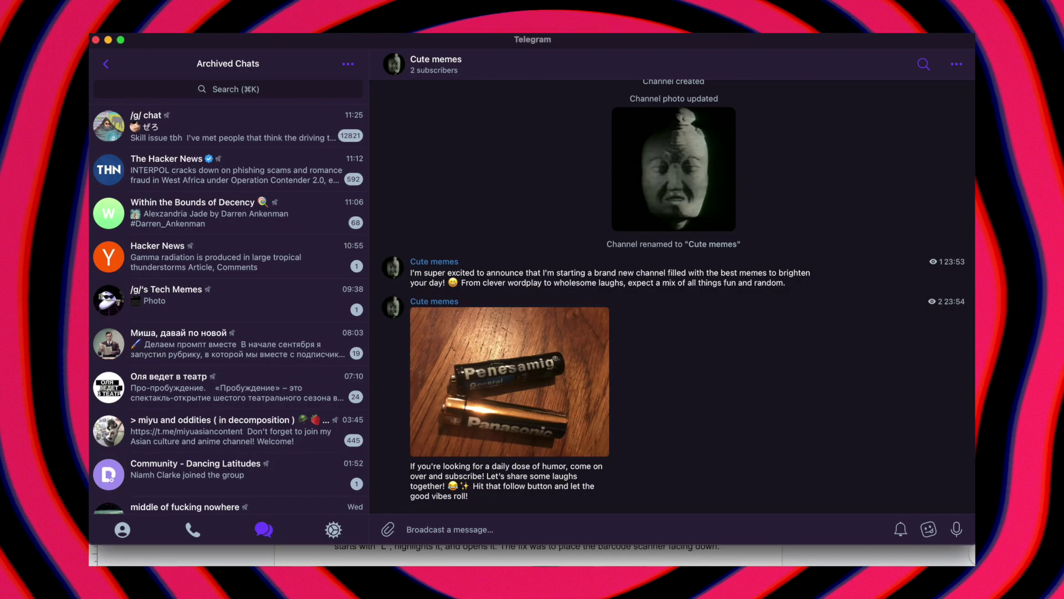
pyautogui.press('super+Tab')
pyautogui.moveTo(620, 265); pyautogui.dragTo(950, 333)
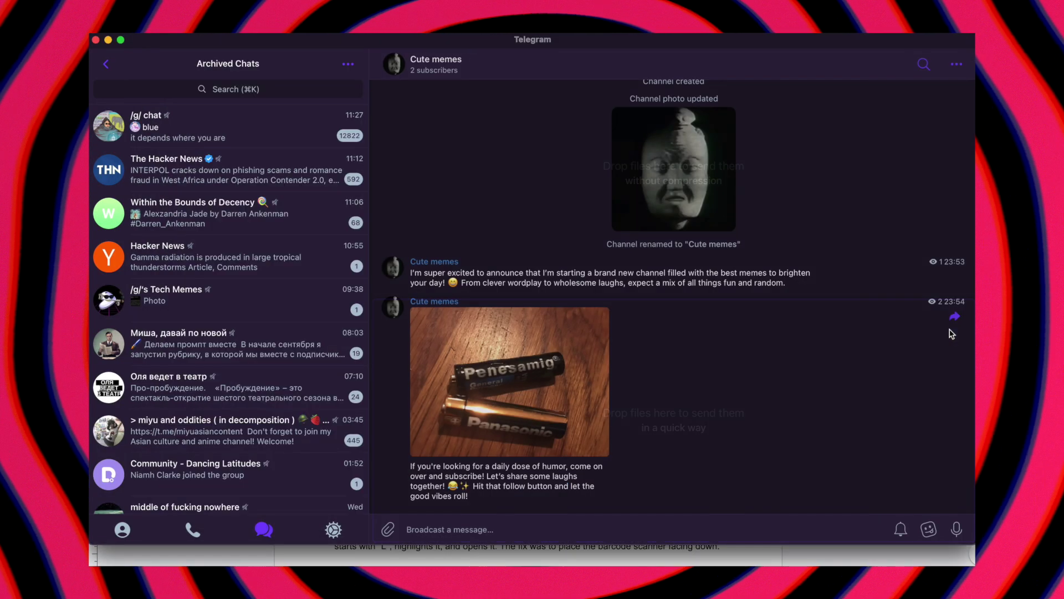
pyautogui.press('super+v')
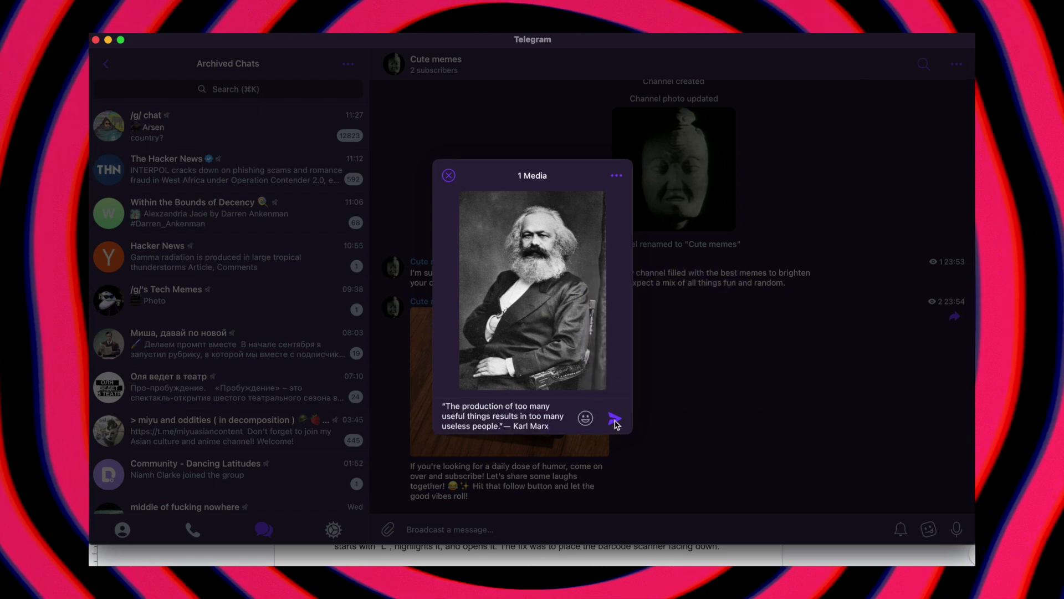
pyautogui.click(615, 421)
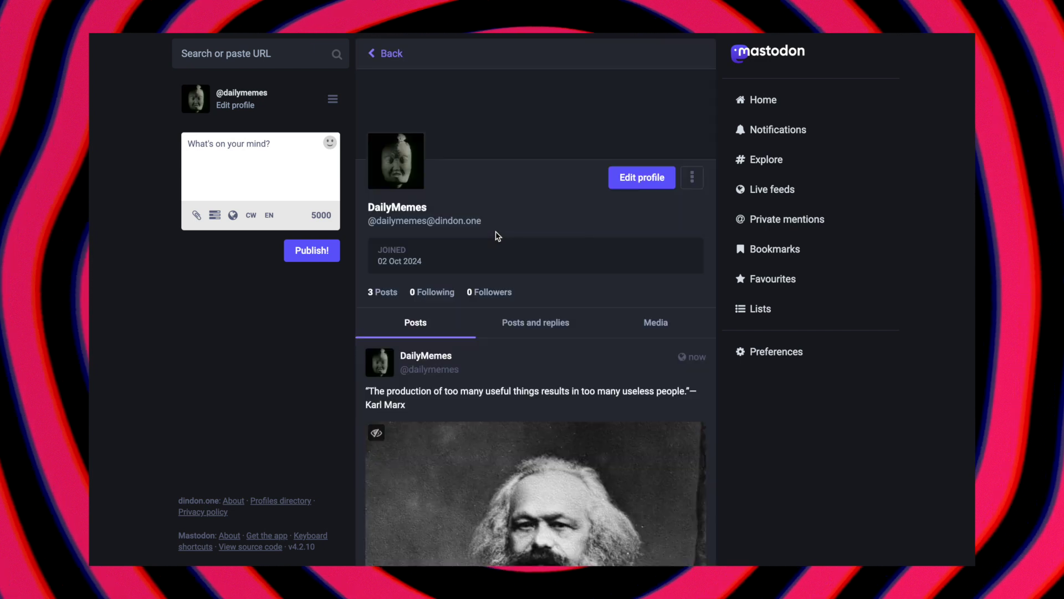
pyautogui.scroll(-5, 496, 231)
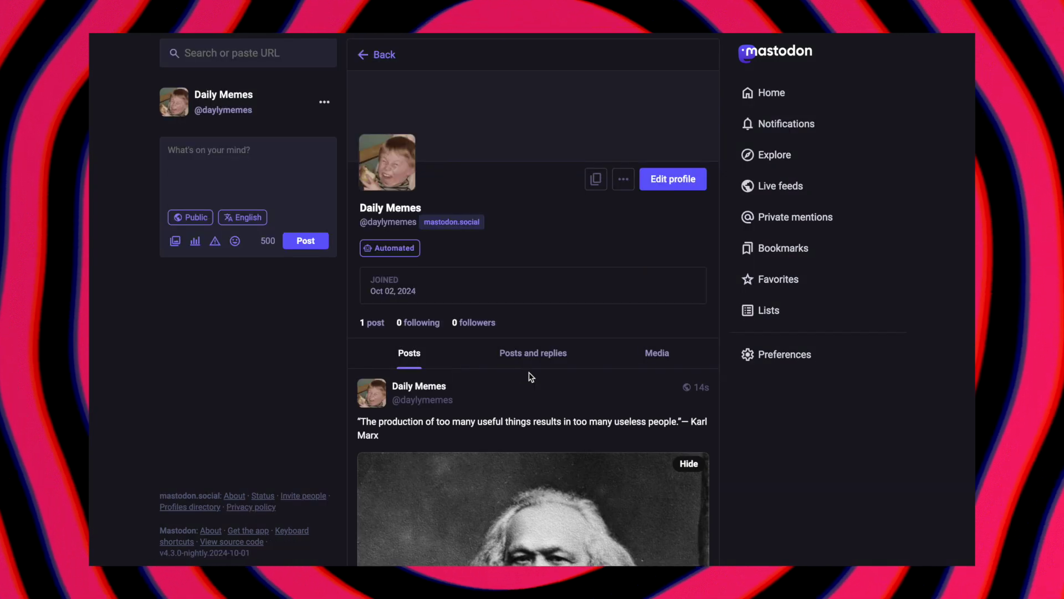
# Step: Scroll the dindon.one, mastodon.social, pawoo.net and mastodon.nu profiles to find the Marx post
pyautogui.scroll(-4, 530, 377)
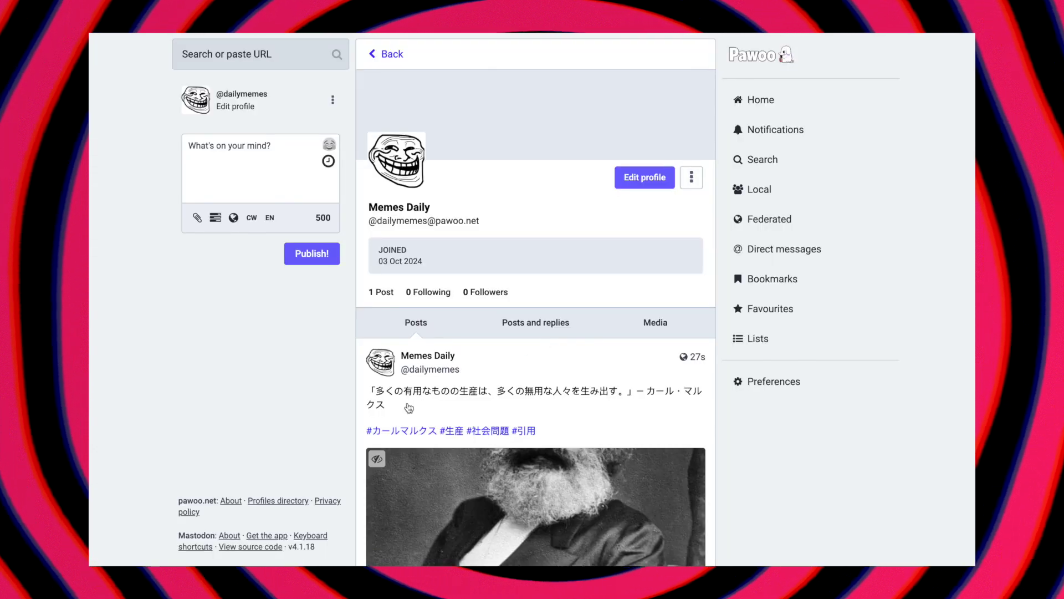
pyautogui.scroll(-3, 475, 408)
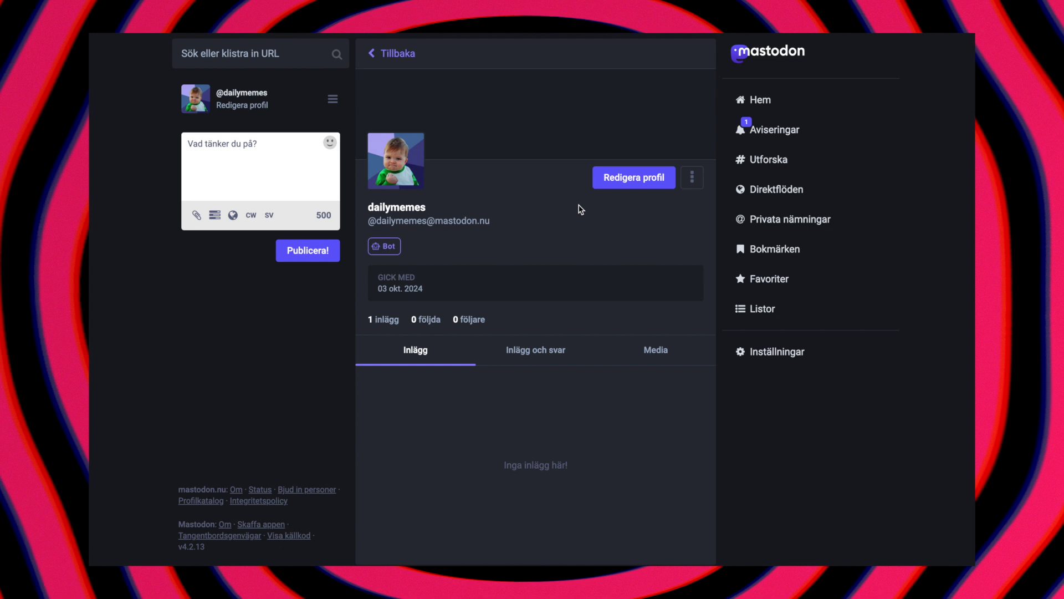
pyautogui.scroll(-2, 537, 299)
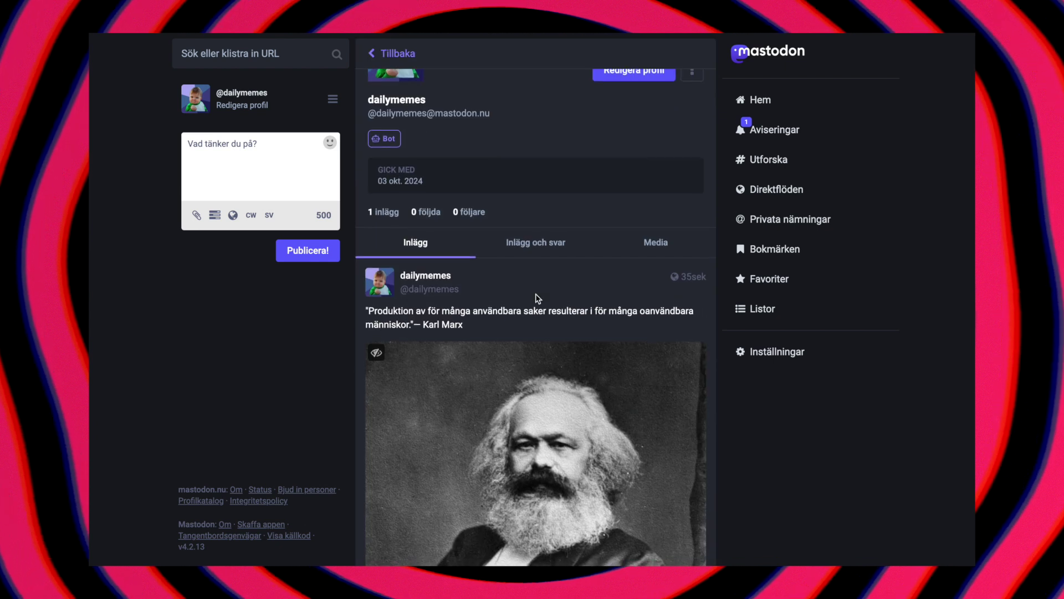
pyautogui.scroll(-1, 637, 233)
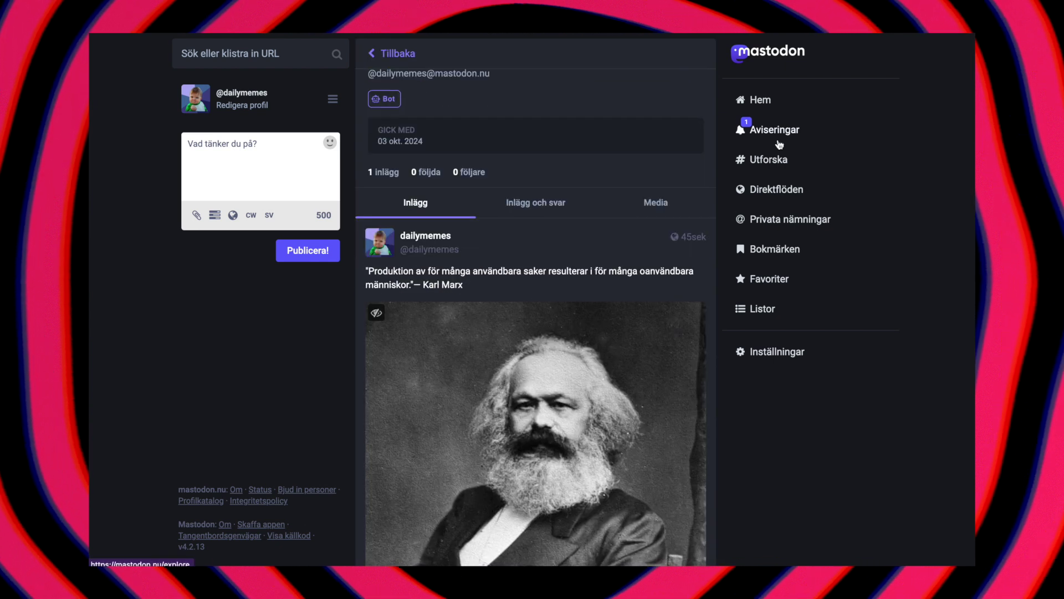
pyautogui.click(782, 131)
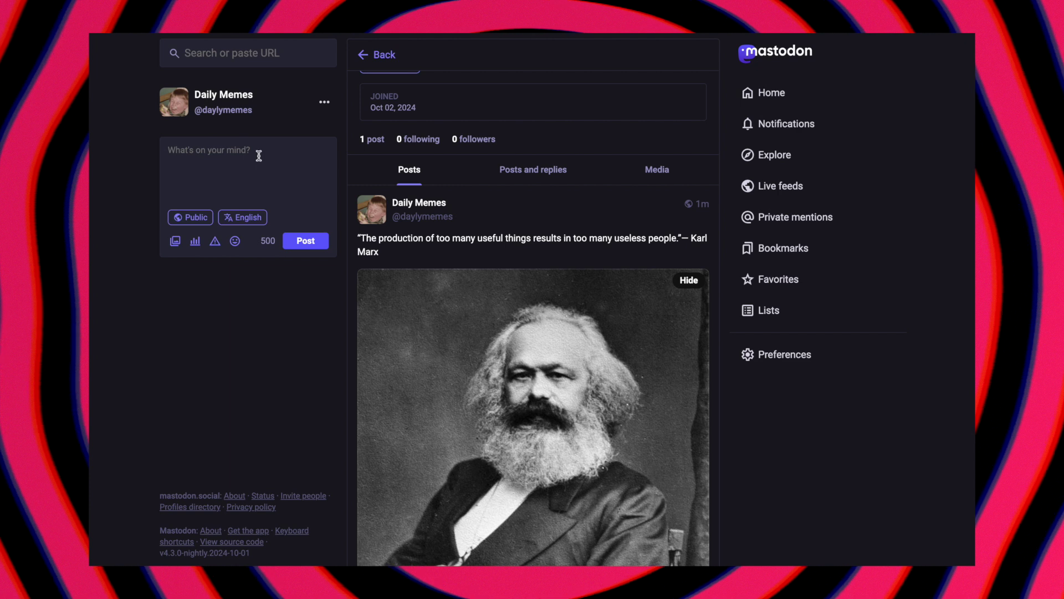
# Step: Publish a Daily Memes post containing the 'daily dose of humor' subscription invite paragraph
pyautogui.click(282, 152)
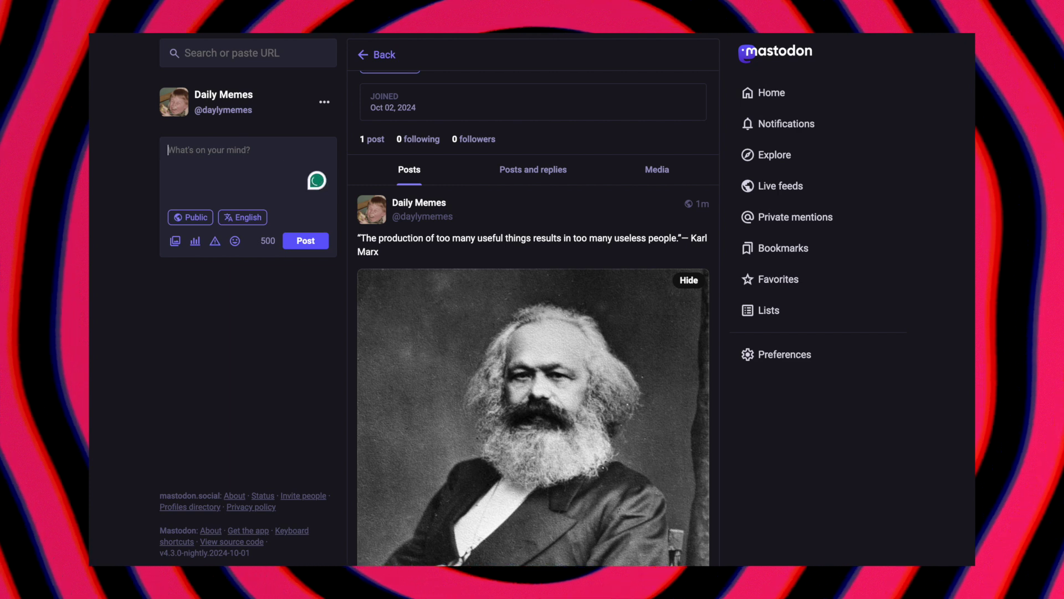
pyautogui.tripleClick(314, 297)
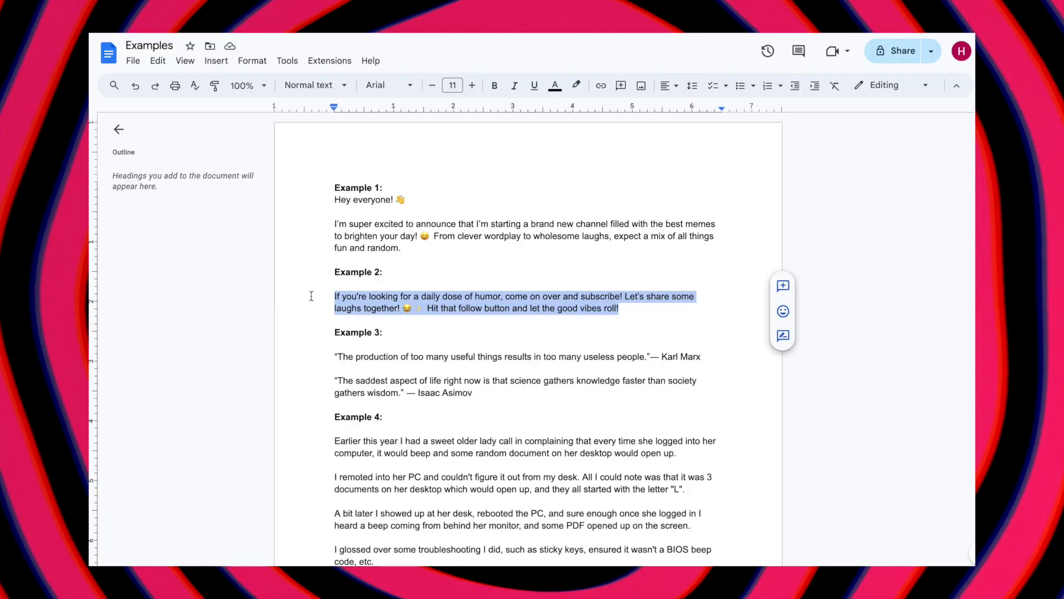
pyautogui.hotkey('ctrl', 'c')
pyautogui.hotkey('ctrl', 'v')
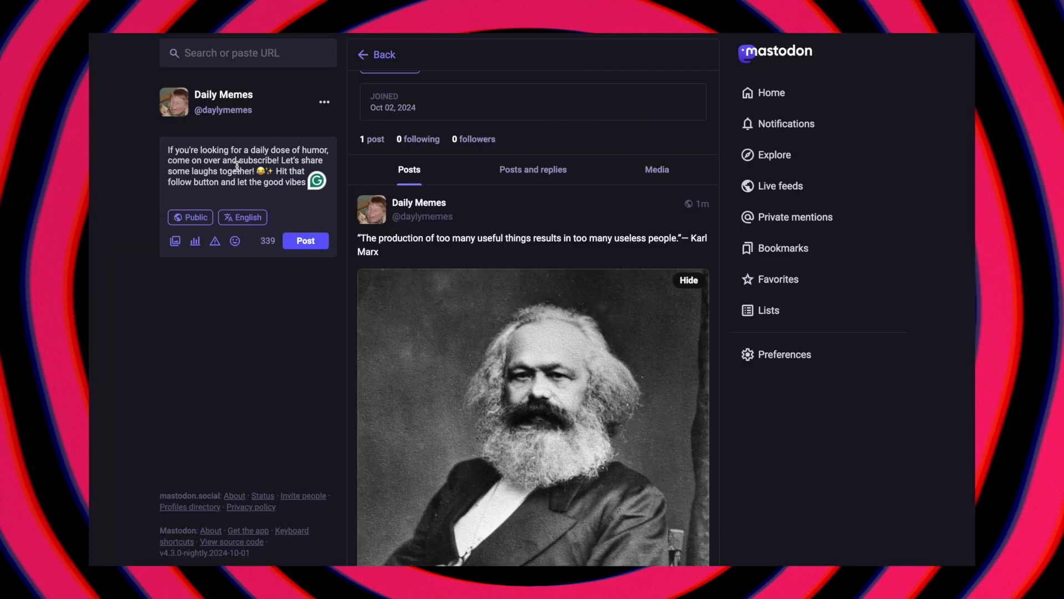
pyautogui.click(306, 240)
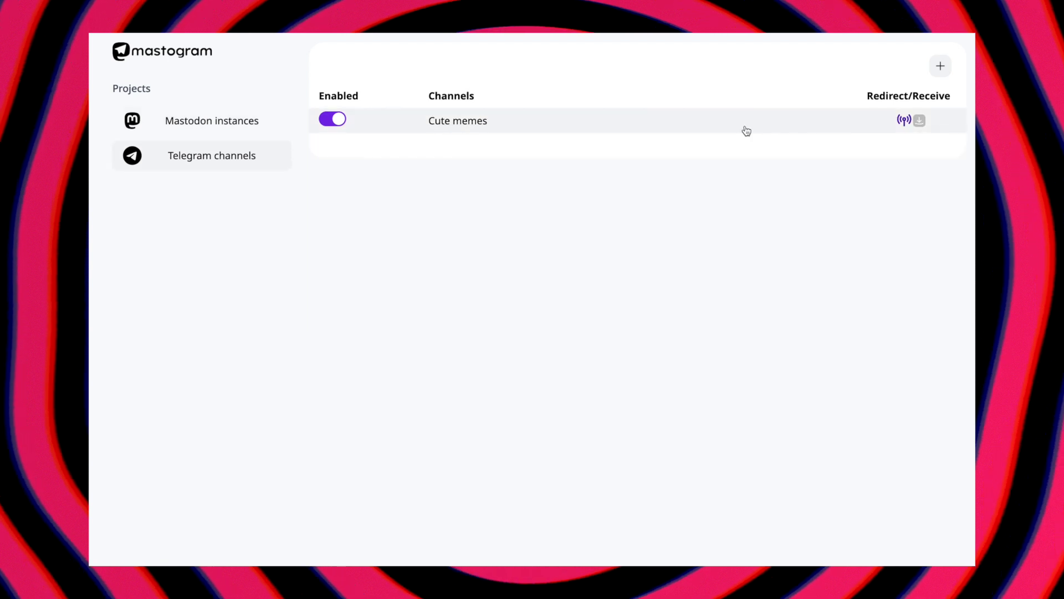
# Step: Enable '(Write)Post to this instance' on the channel's Mastodon instance and save
pyautogui.click(762, 131)
pyautogui.click(388, 203)
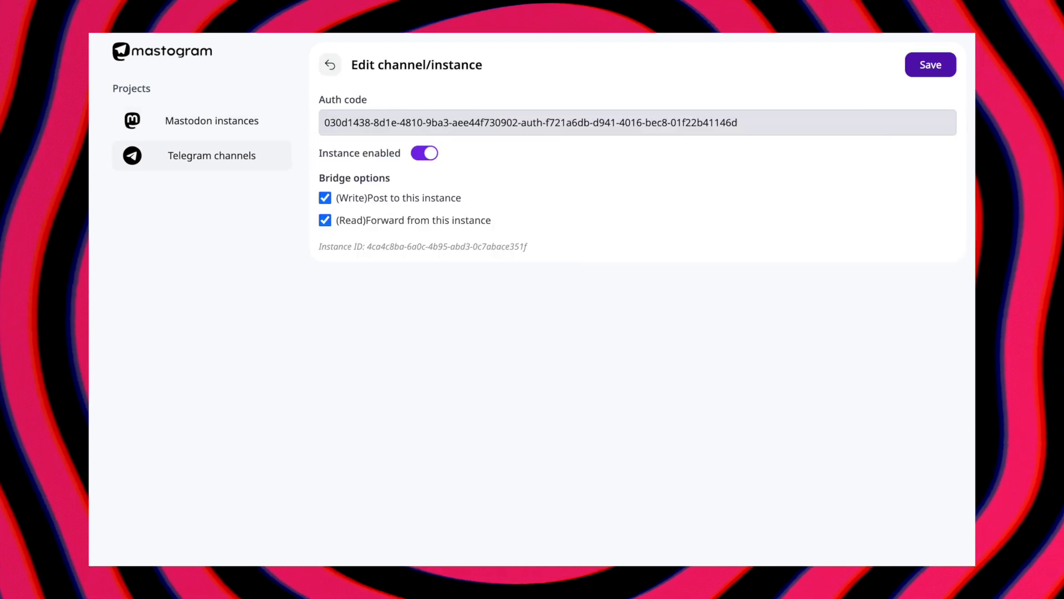
pyautogui.click(918, 67)
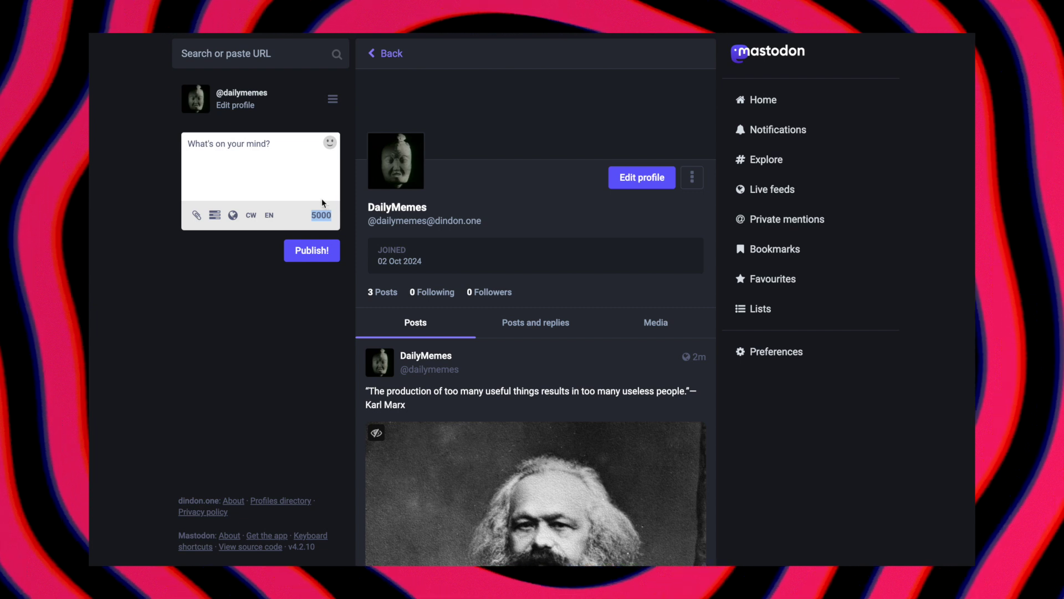
# Step: Publish the barcode-scanner story with the Reject humanity image from dindon.one's Daily Memes account
pyautogui.press('super+Tab')
pyautogui.moveTo(551, 368); pyautogui.dragTo(226, 161)
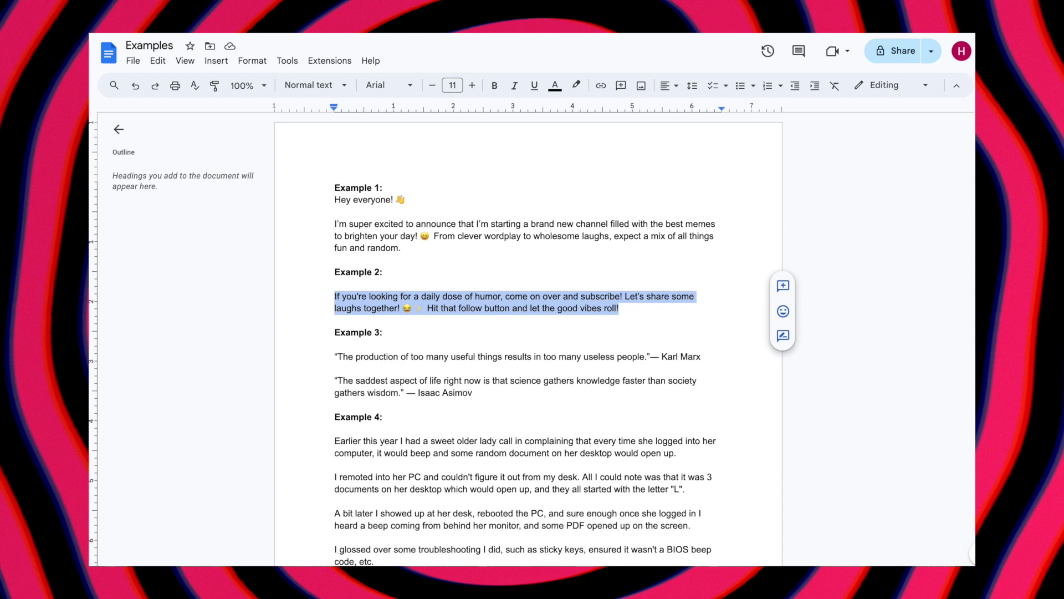
pyautogui.scroll(-5, 526, 333)
pyautogui.moveTo(334, 227); pyautogui.dragTo(714, 429)
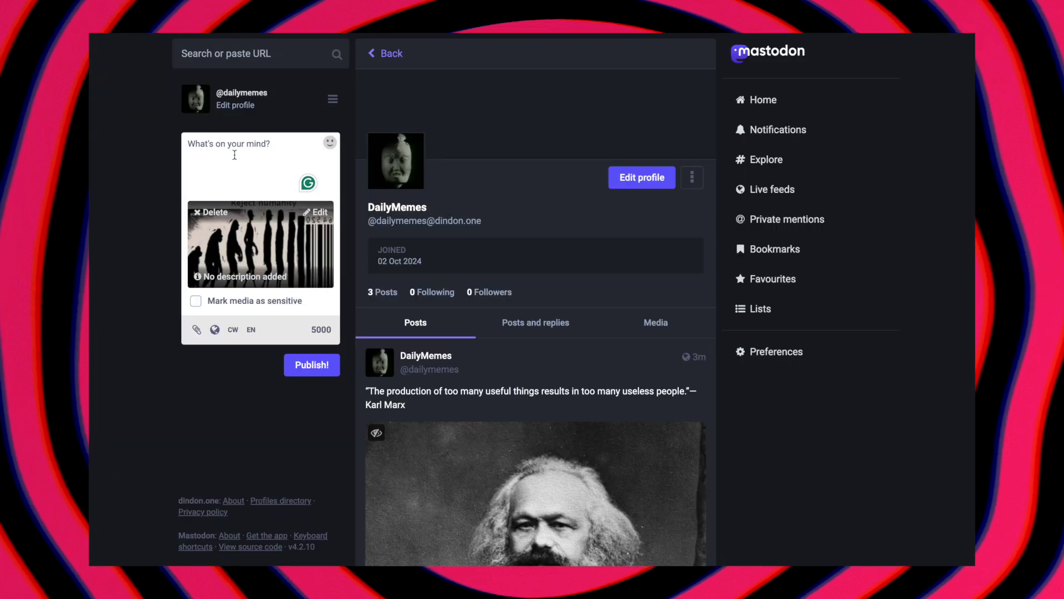
pyautogui.hotkey('ctrl', 'v')
pyautogui.click(310, 471)
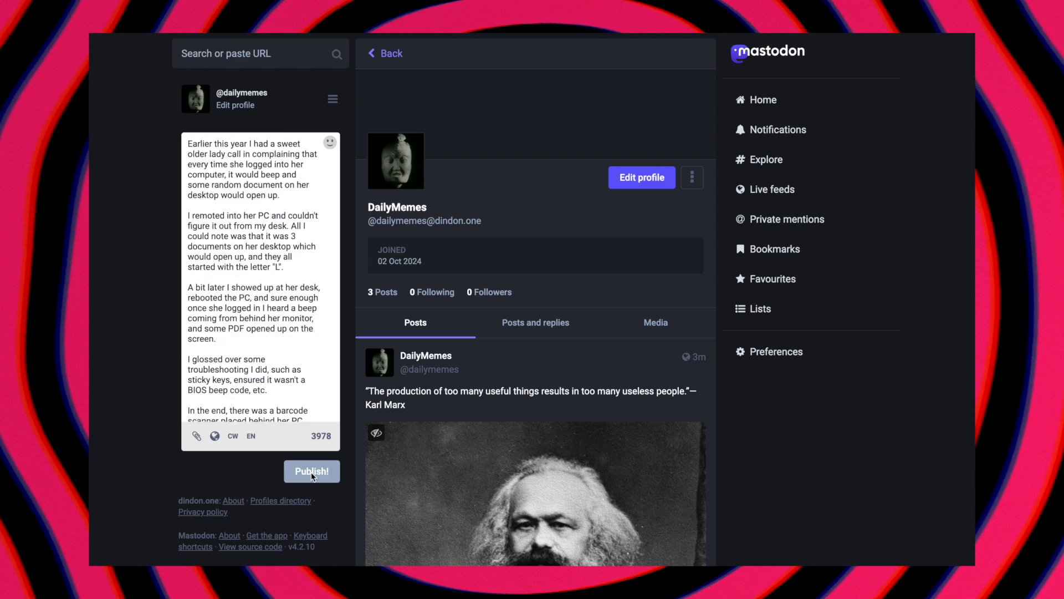
pyautogui.scroll(-8, 429, 380)
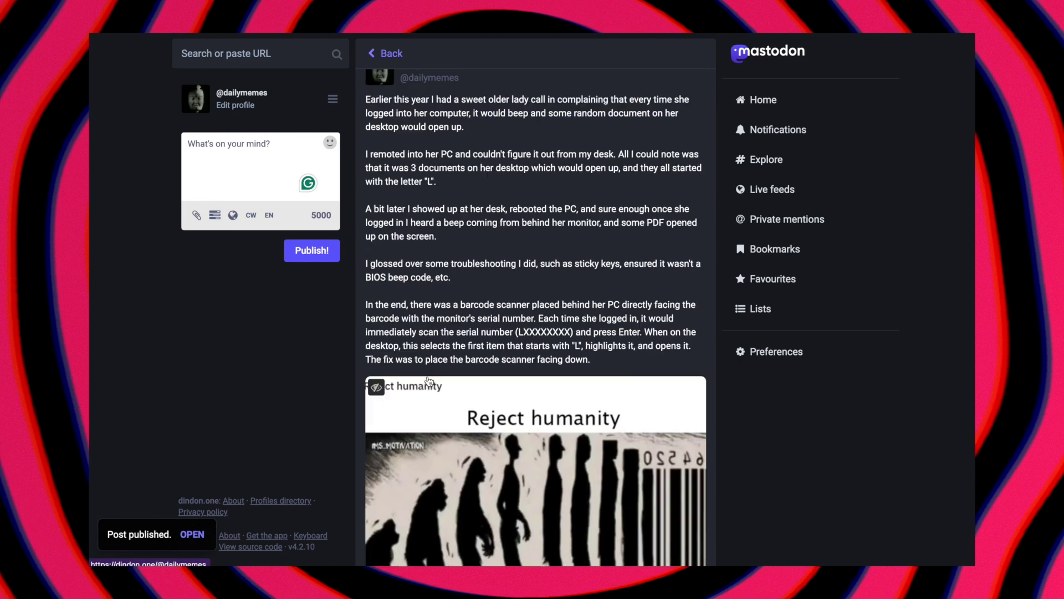
pyautogui.press('super+Tab')
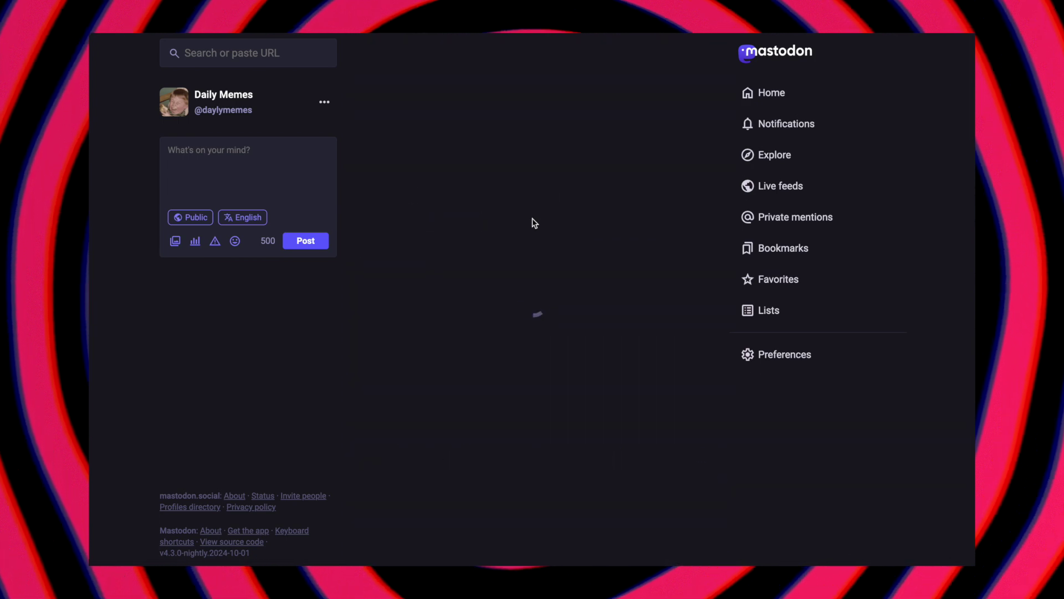
# Step: Check the barcode story on mastodon.social, Pawoo and mastodon.nu, then add eleven meme images to Cute memes
pyautogui.scroll(-7, 519, 266)
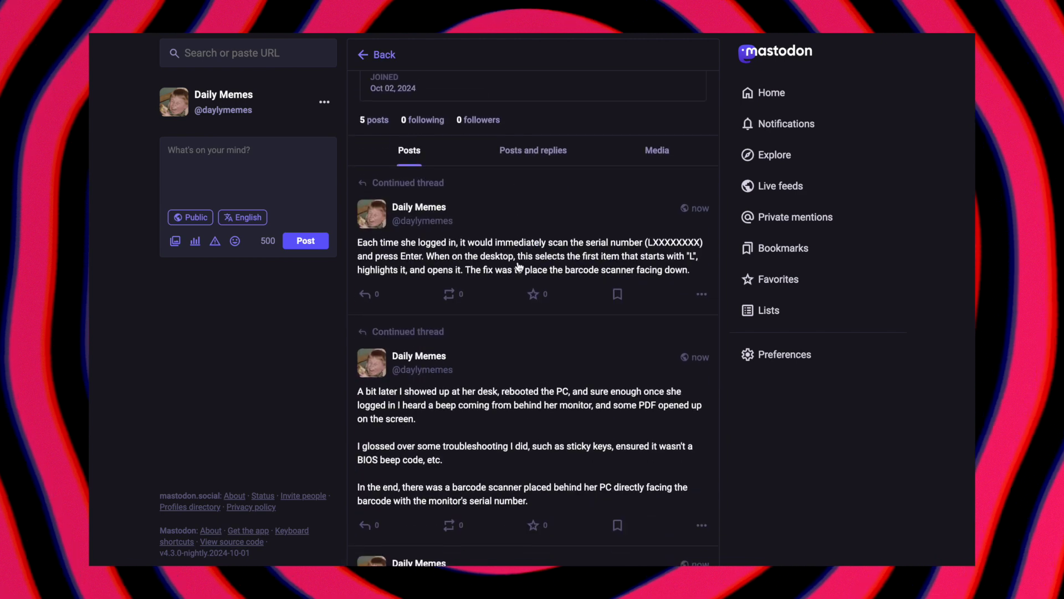
pyautogui.scroll(-1, 519, 267)
pyautogui.click(513, 375)
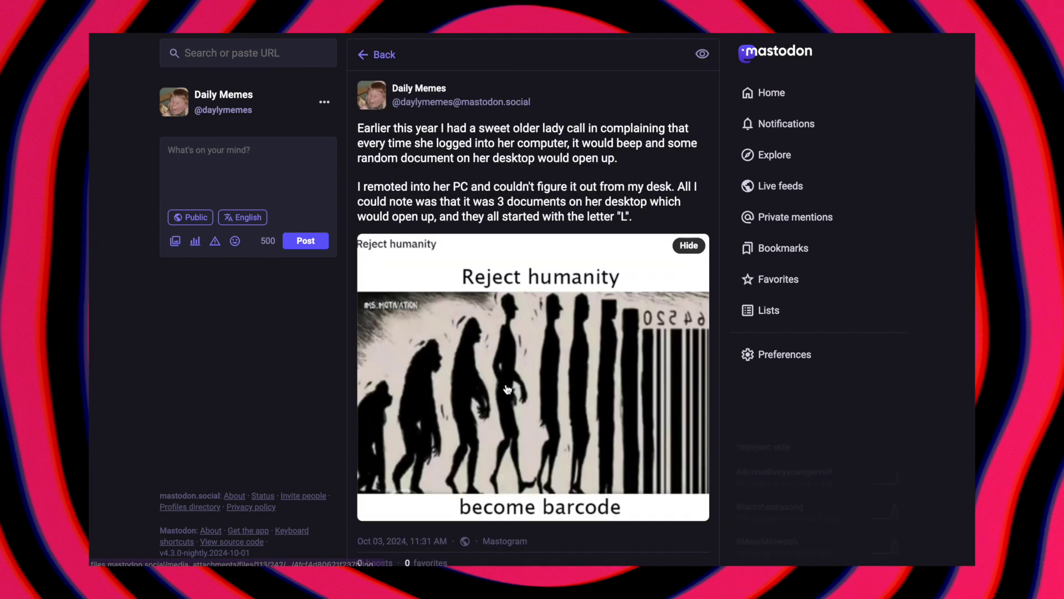
pyautogui.scroll(-7, 554, 187)
pyautogui.scroll(5, 554, 187)
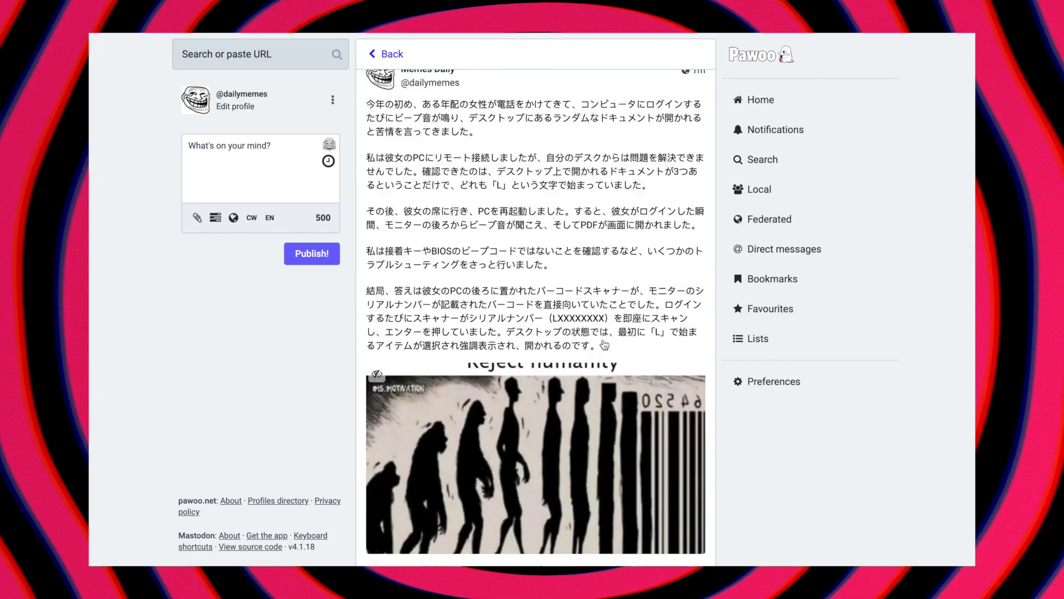
pyautogui.scroll(-1, 524, 213)
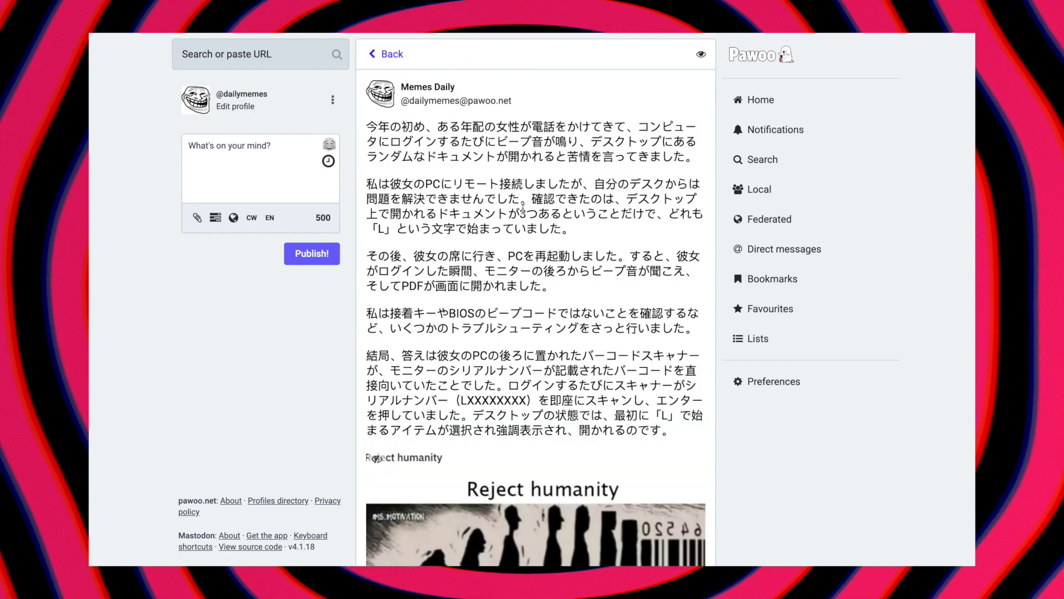
pyautogui.scroll(-4, 522, 208)
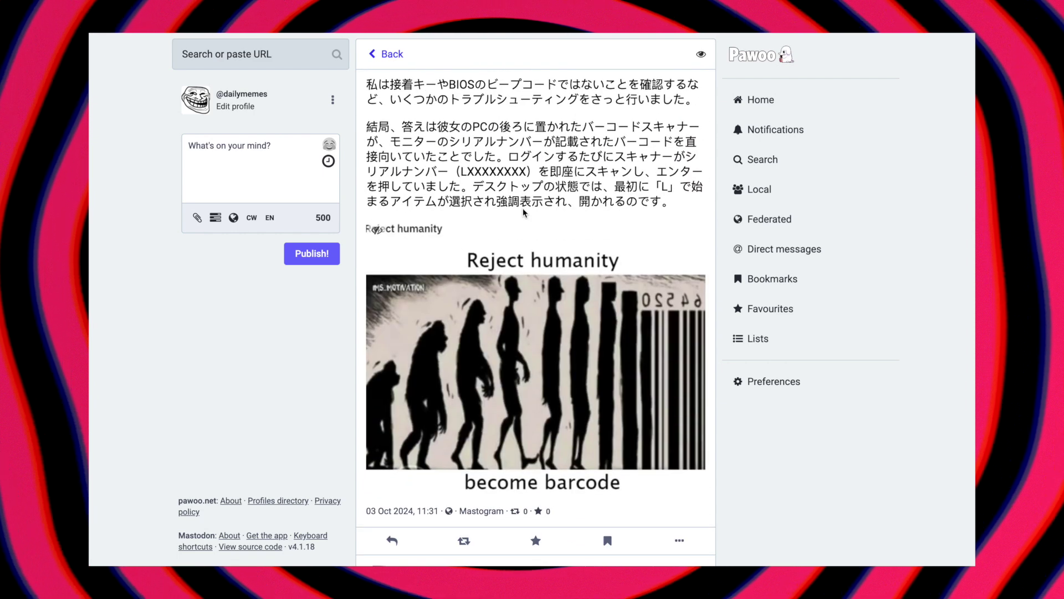
pyautogui.scroll(-2, 524, 208)
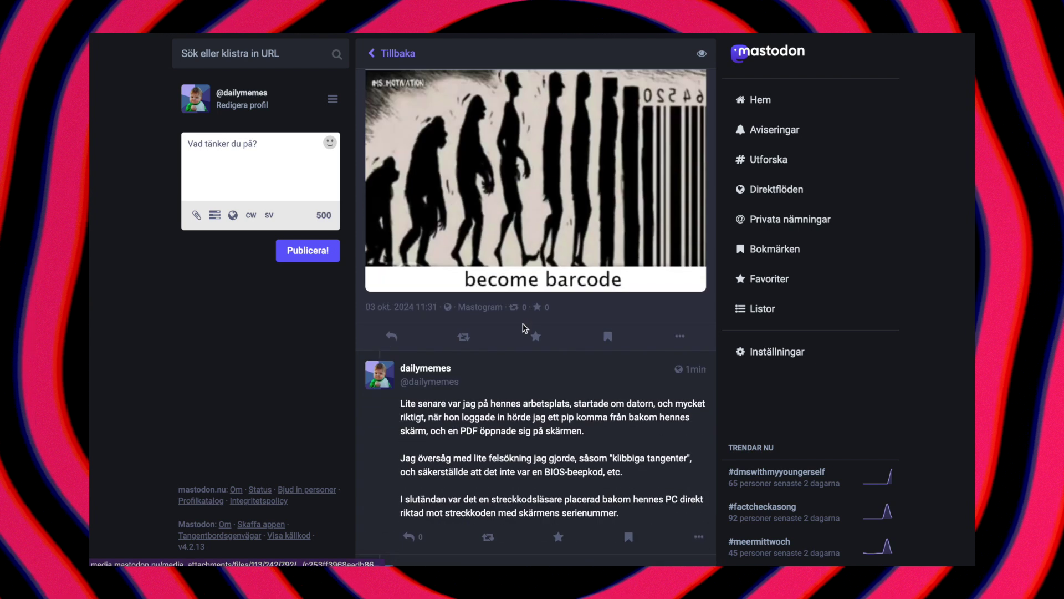
pyautogui.scroll(-2, 524, 328)
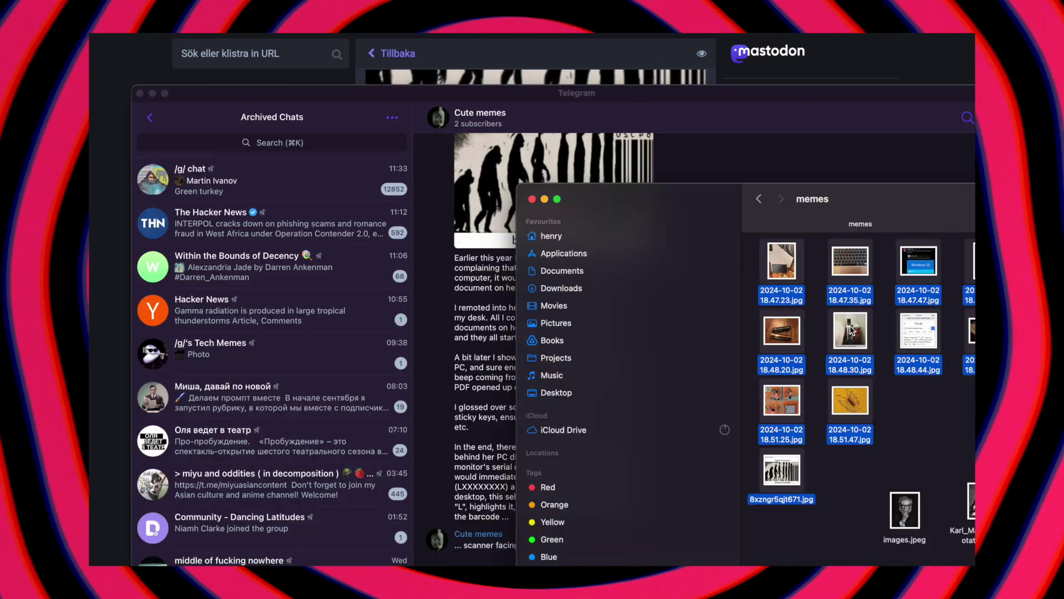
pyautogui.moveTo(782, 261); pyautogui.dragTo(470, 438)
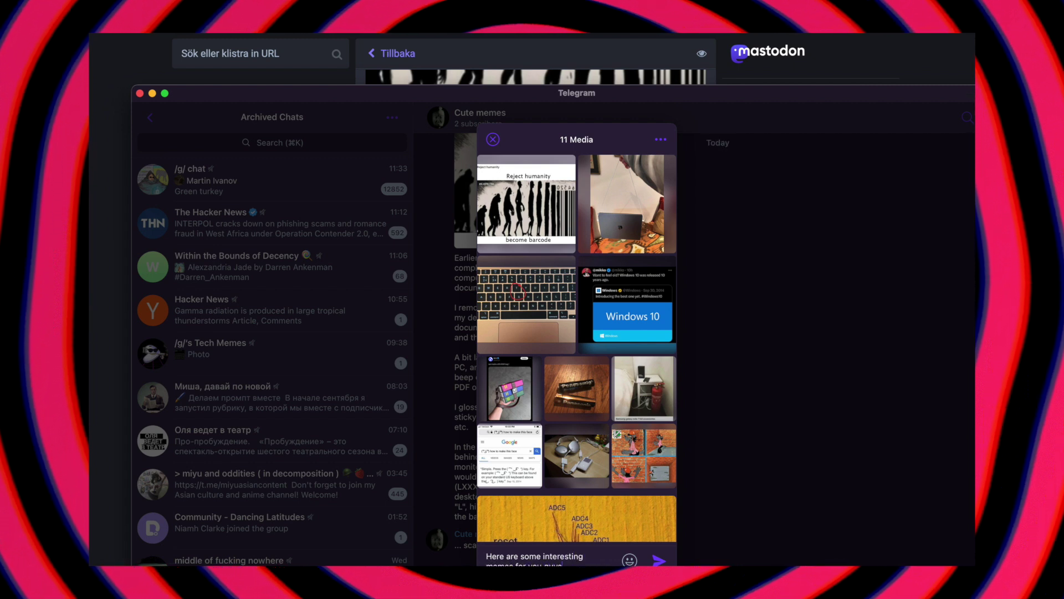
# Step: Send the 11-image album captioned 'Here are some interesting memes…' to Cute memes
pyautogui.press('Return')
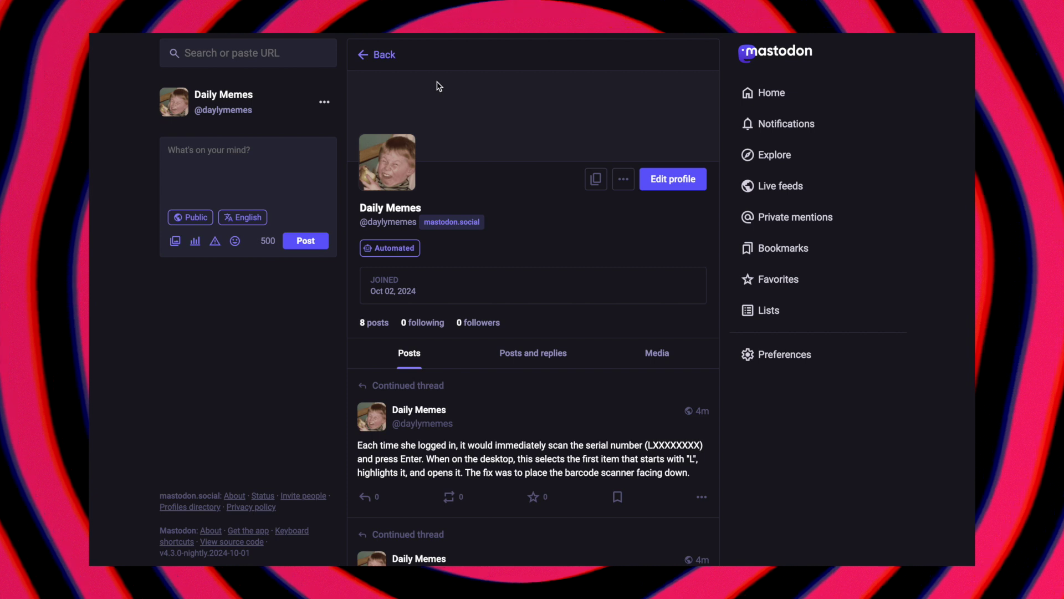
# Step: Reload mastodon.social's Daily Memes posts and scroll through the meme album and its Japanese Pawoo copies
pyautogui.click(384, 327)
pyautogui.scroll(-5, 519, 299)
pyautogui.scroll(2, 519, 324)
pyautogui.scroll(-7, 519, 325)
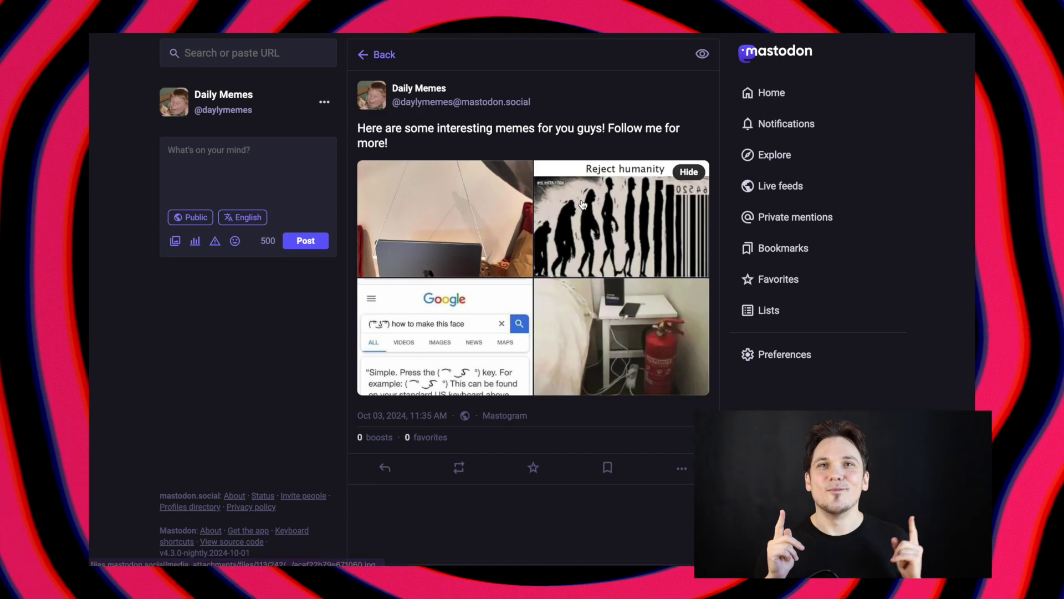
pyautogui.scroll(-6, 583, 206)
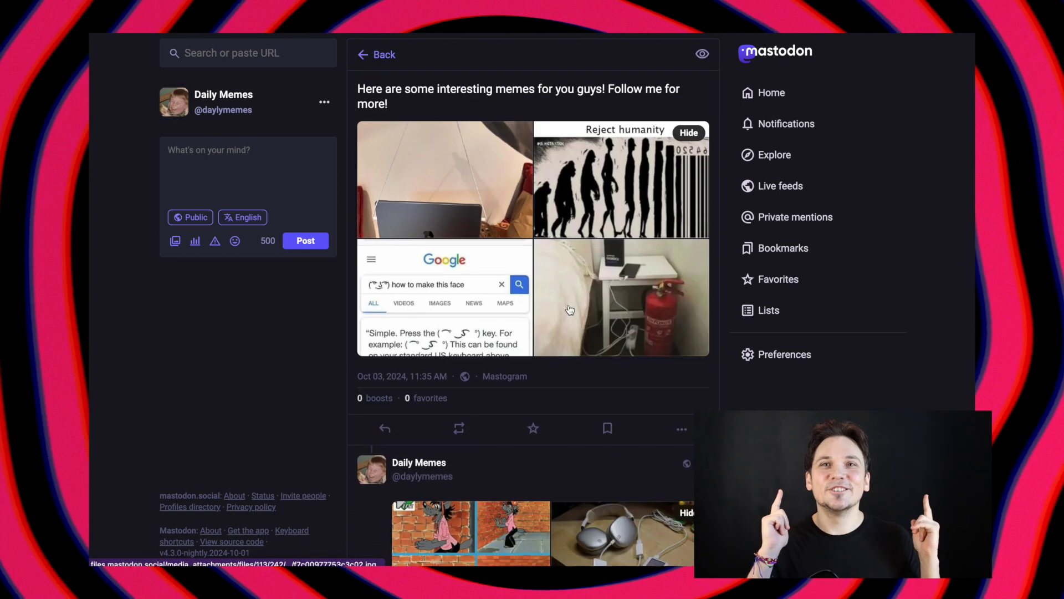
pyautogui.scroll(-3, 569, 309)
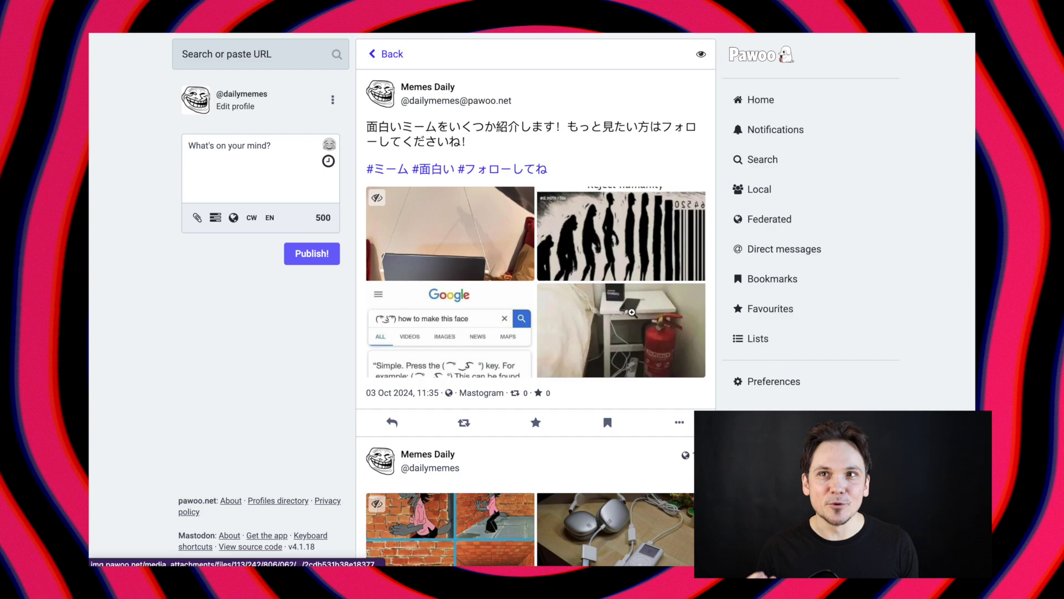
pyautogui.scroll(-5, 604, 353)
pyautogui.scroll(-2, 604, 353)
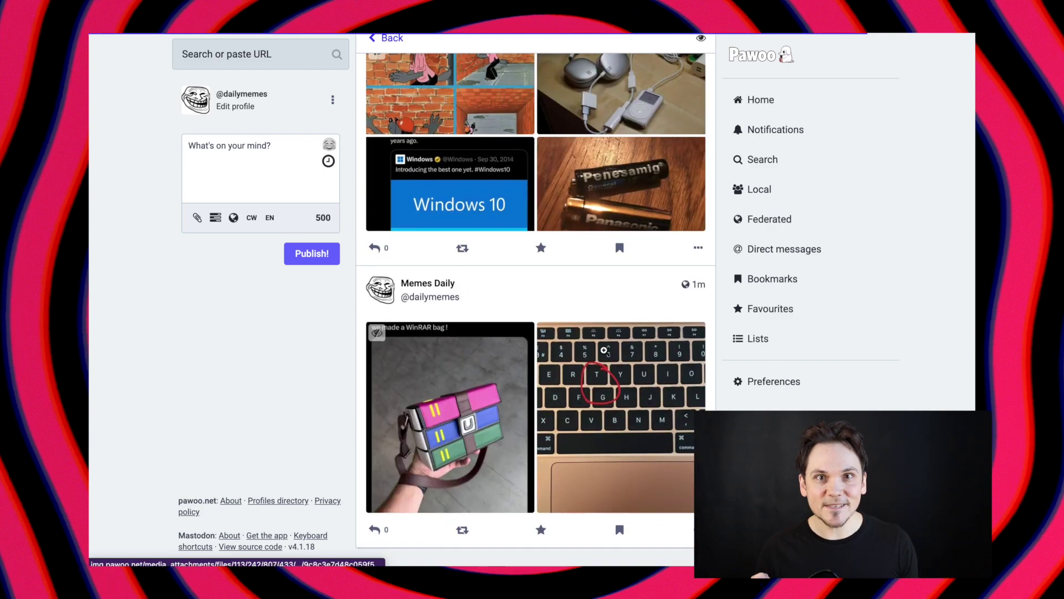
pyautogui.scroll(7, 603, 353)
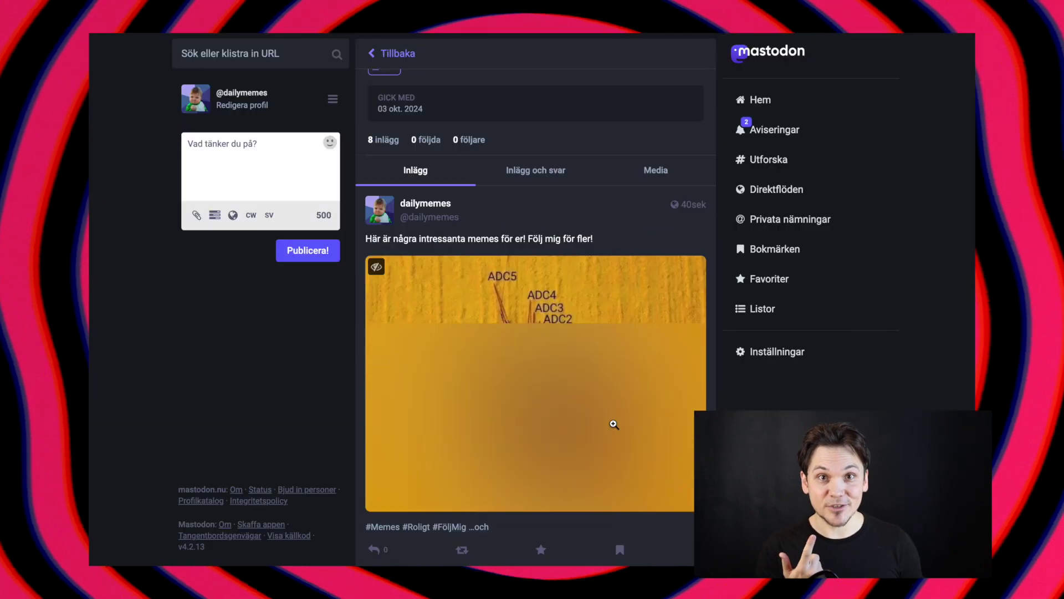
pyautogui.scroll(-2, 613, 423)
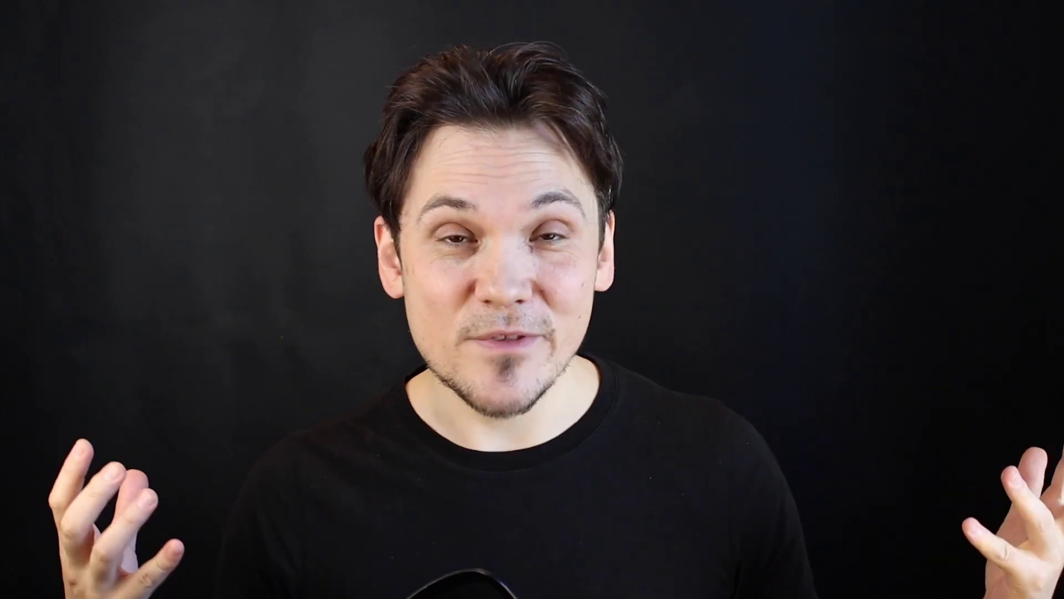